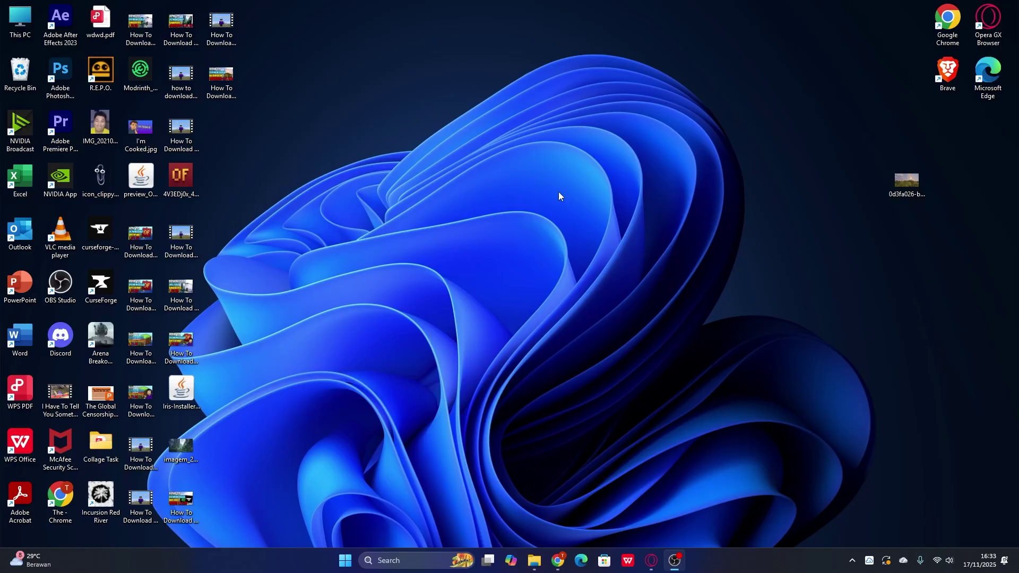
Restore Chrome showing the Minecraft Forge 1.21.10 downloads page with version 60.0.20
left_click(558, 560)
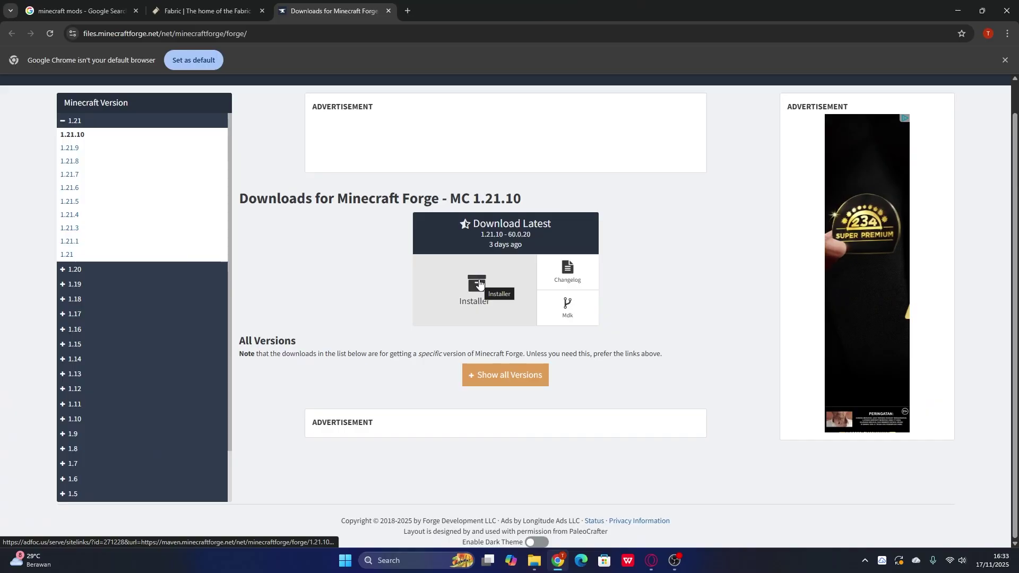
Compare the Forge 1.21.10 downloads and Fabric Loader tabs, then return to the 'minecraft mods' Google results
left_click(207, 11)
left_click(323, 11)
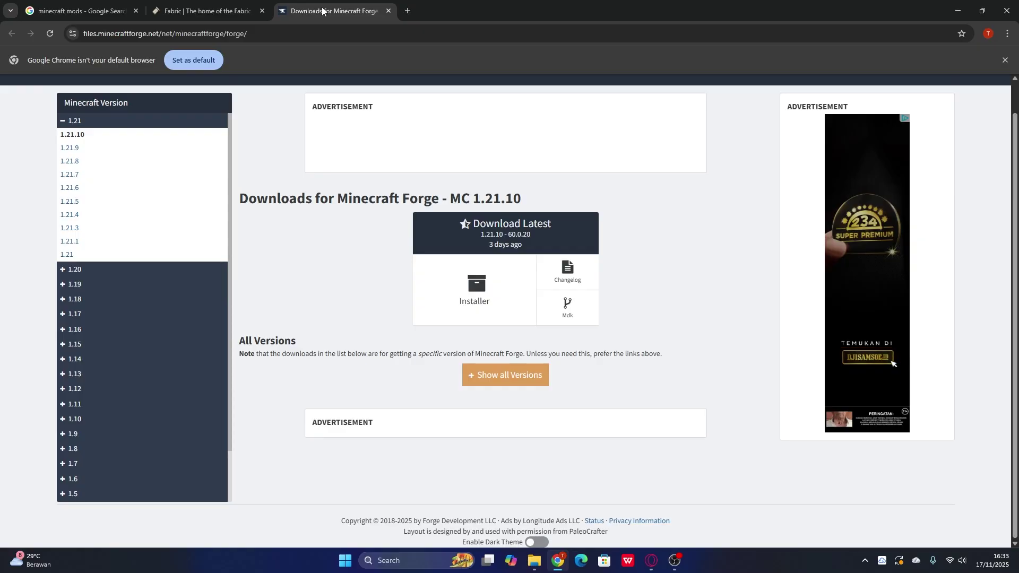
left_click(216, 5)
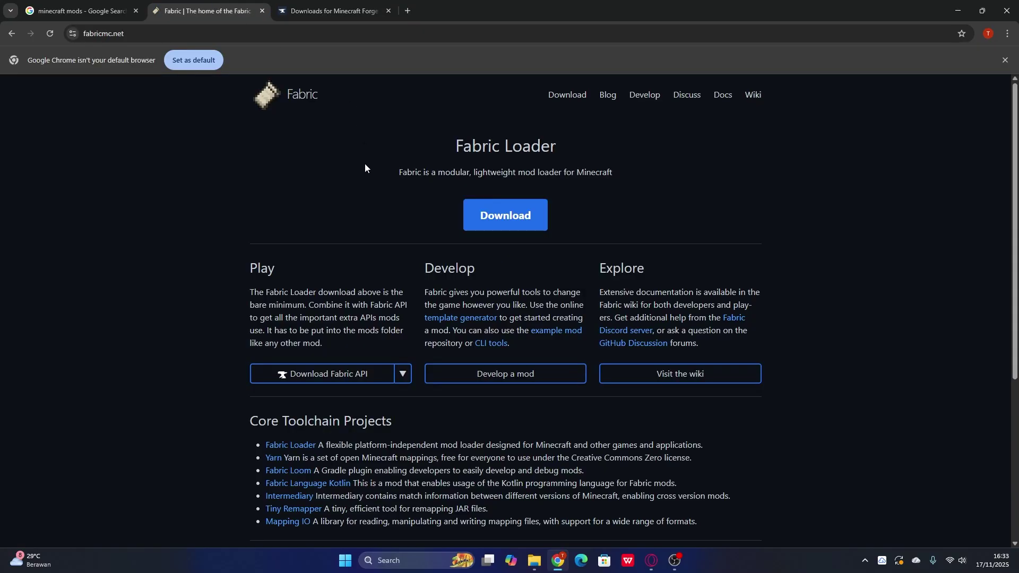
key("ctrl+Tab")
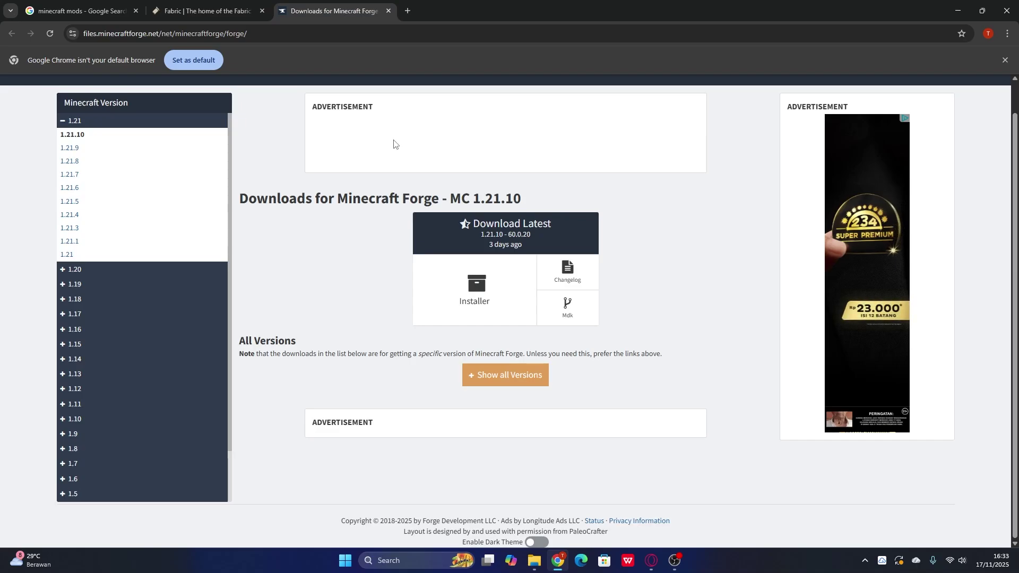
left_click(227, 13)
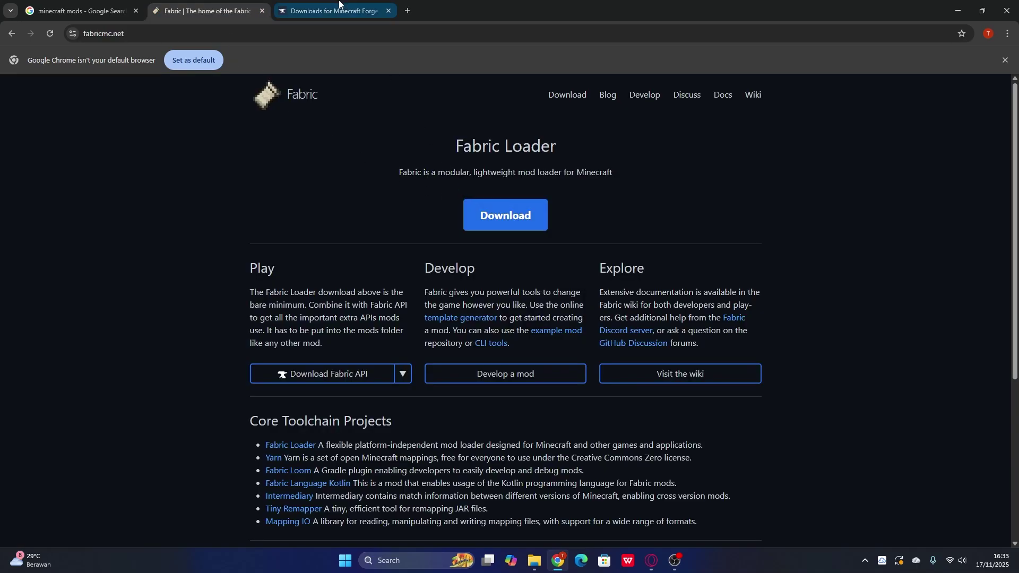
left_click(318, 9)
left_click(212, 10)
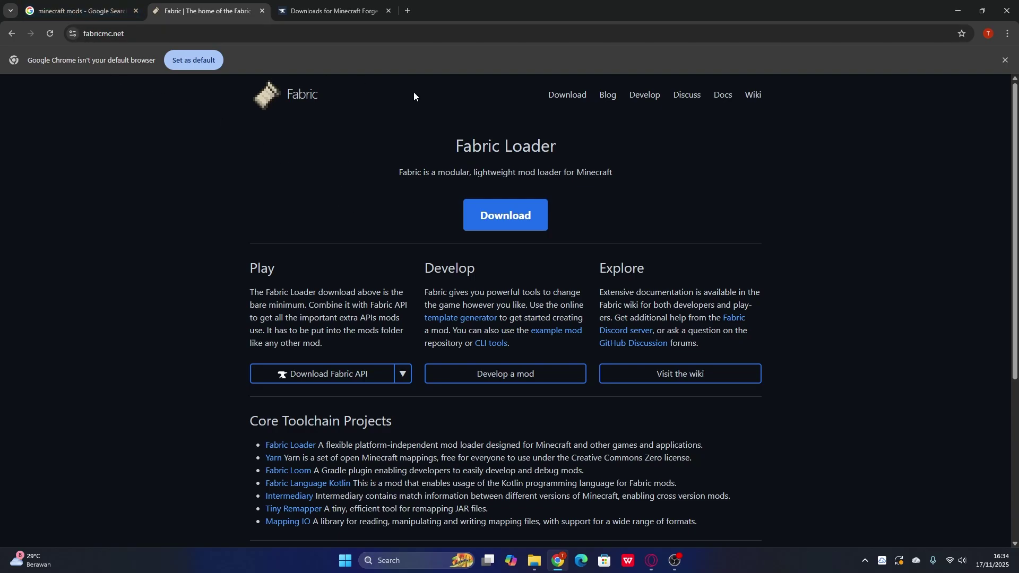
left_click(75, 2)
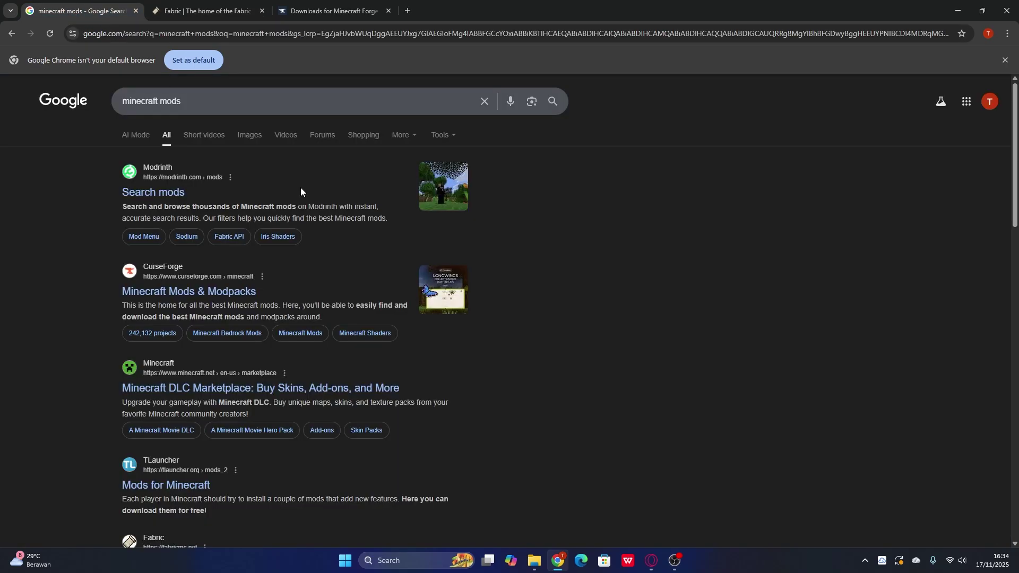
Open Modrinth's 'Search mods' page from the 'minecraft mods' Google results
triple_click(196, 100)
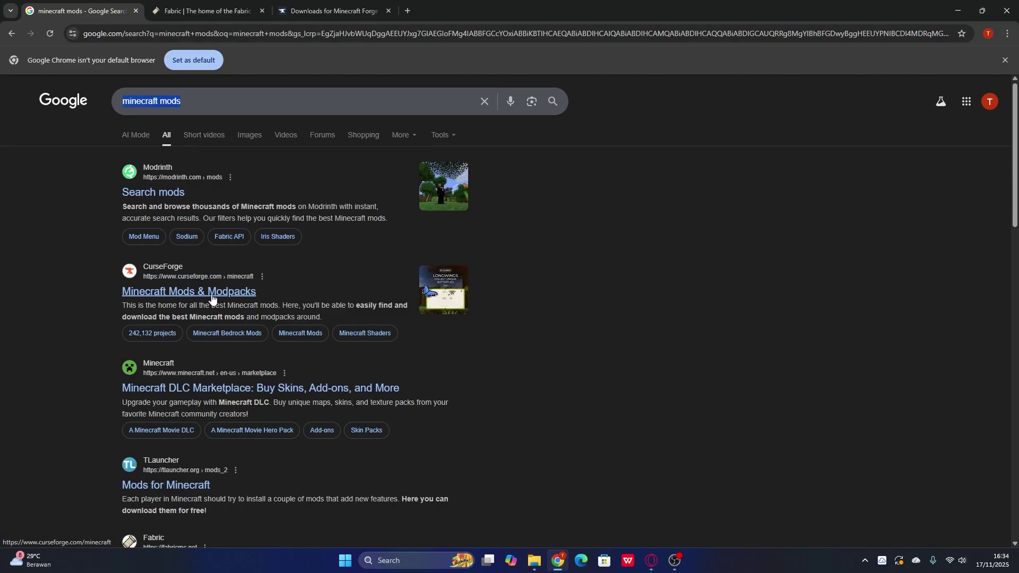
left_click(215, 192)
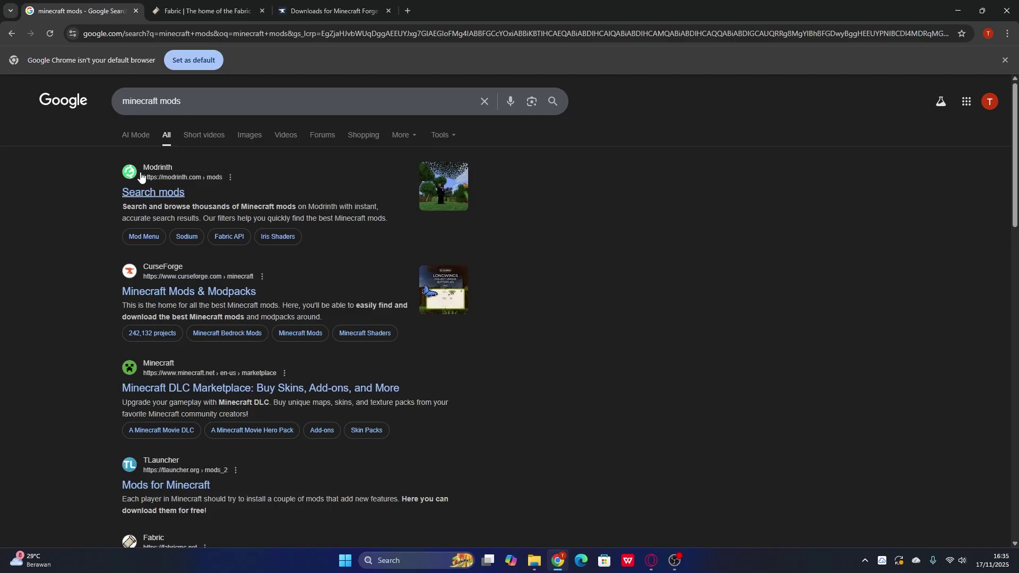
left_click(150, 193)
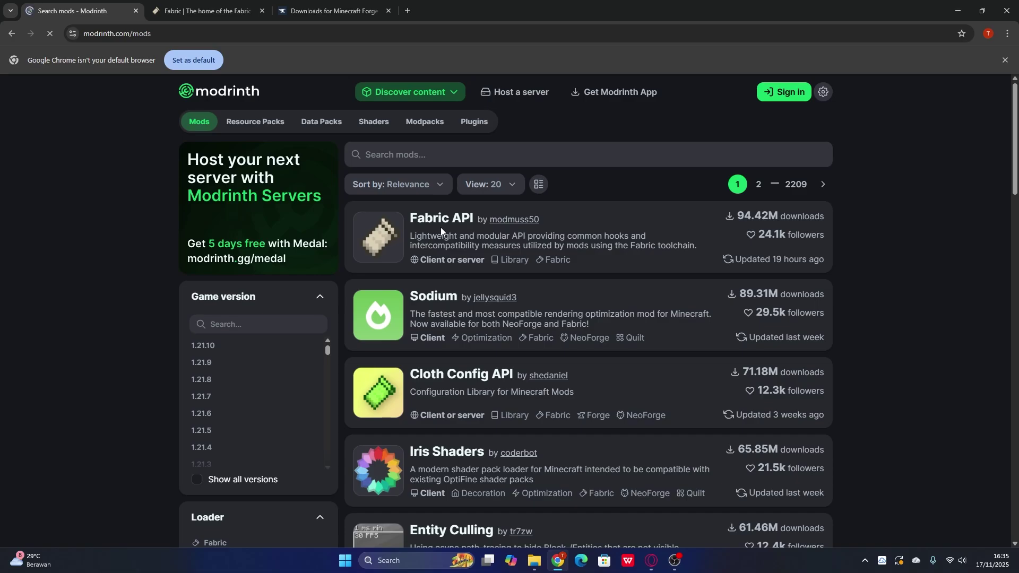
Filter the Modrinth mod list to game version 1.21.10
scroll(376, 249, "down", 1)
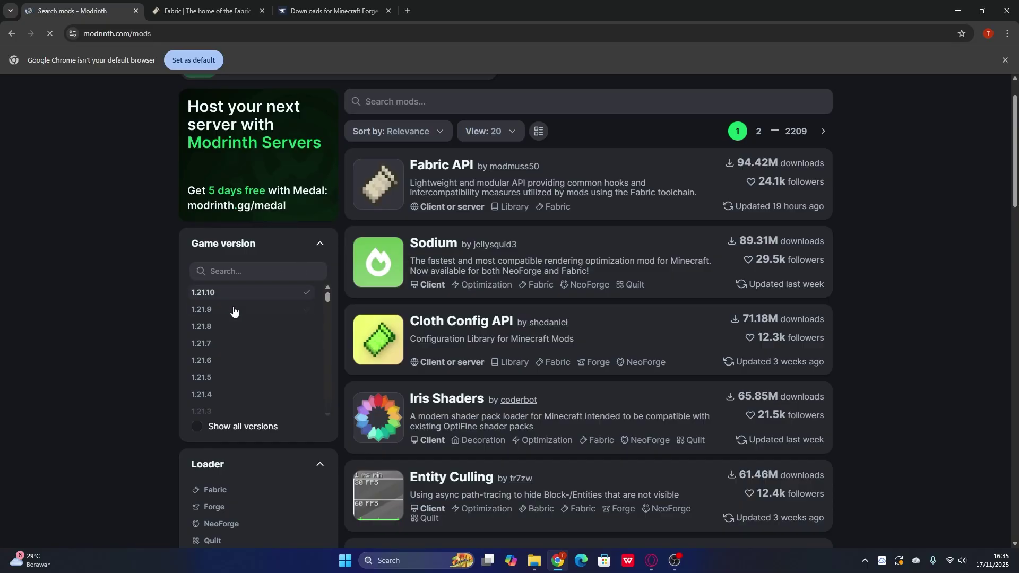
left_click(239, 346)
left_click(240, 345)
left_click(220, 295)
left_click(220, 310)
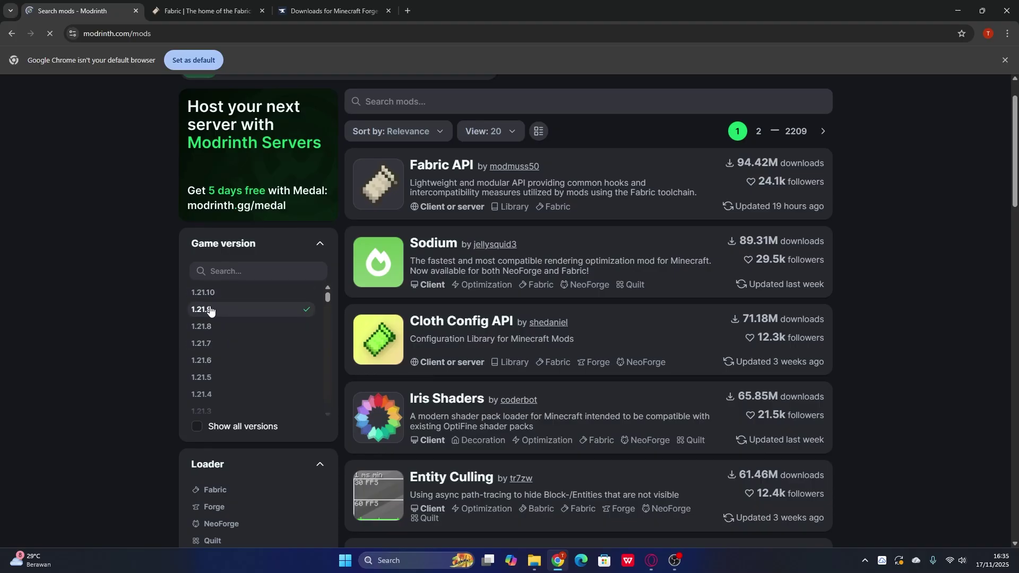
left_click(219, 296)
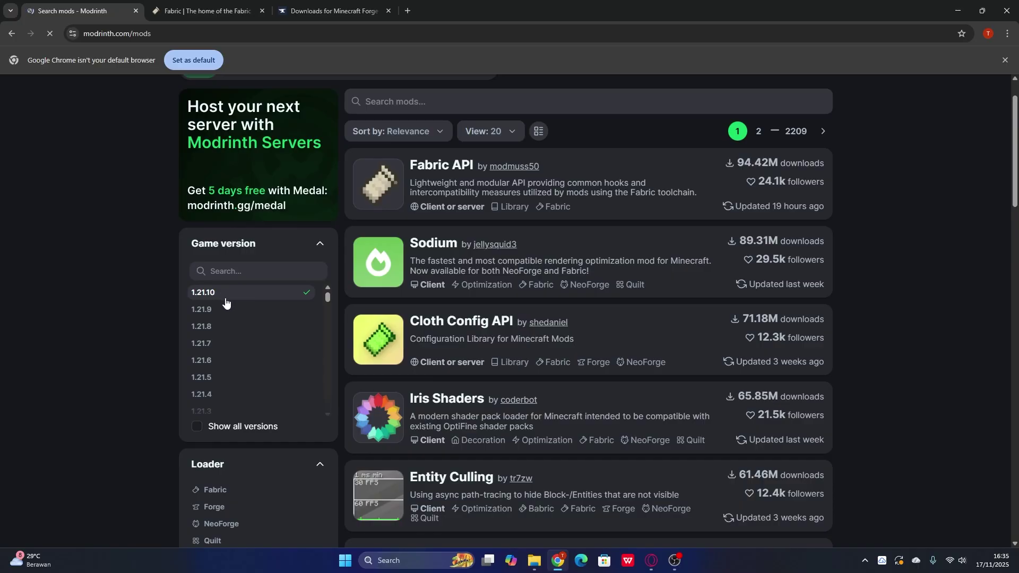
Limit the results to the Forge loader
scroll(525, 339, "down", 1)
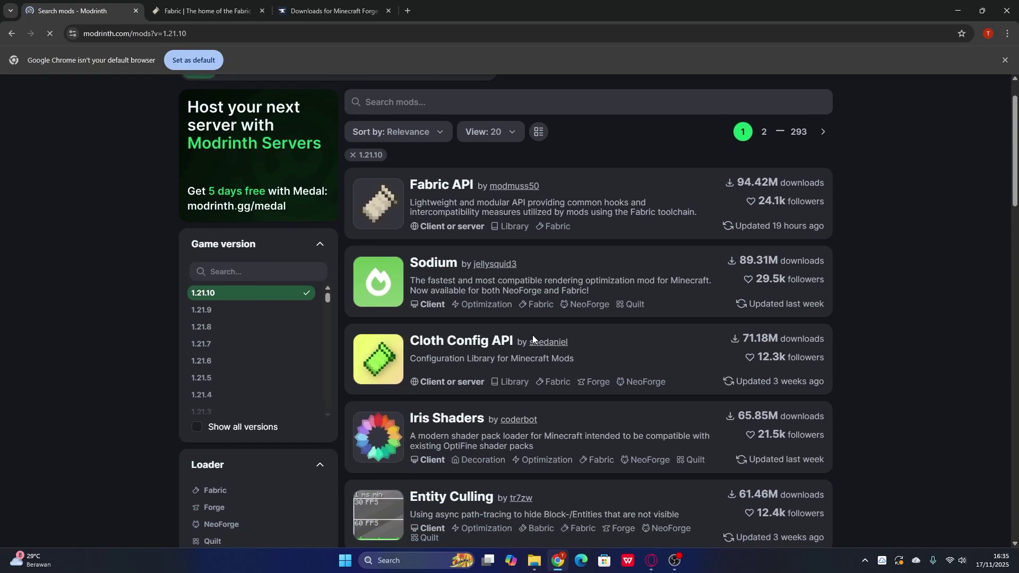
scroll(300, 353, "down", 3)
scroll(269, 448, "down", 3)
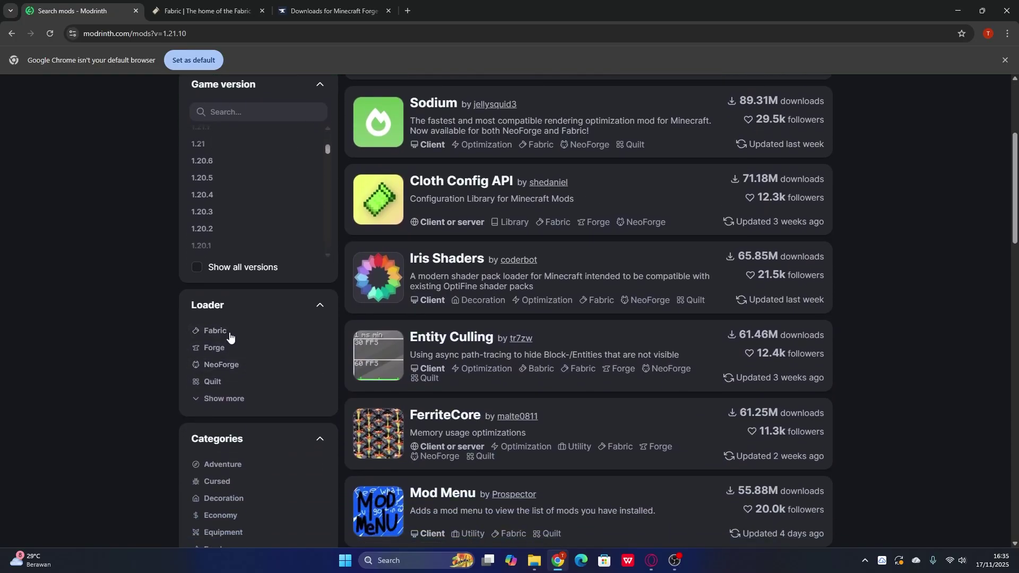
left_click(258, 353)
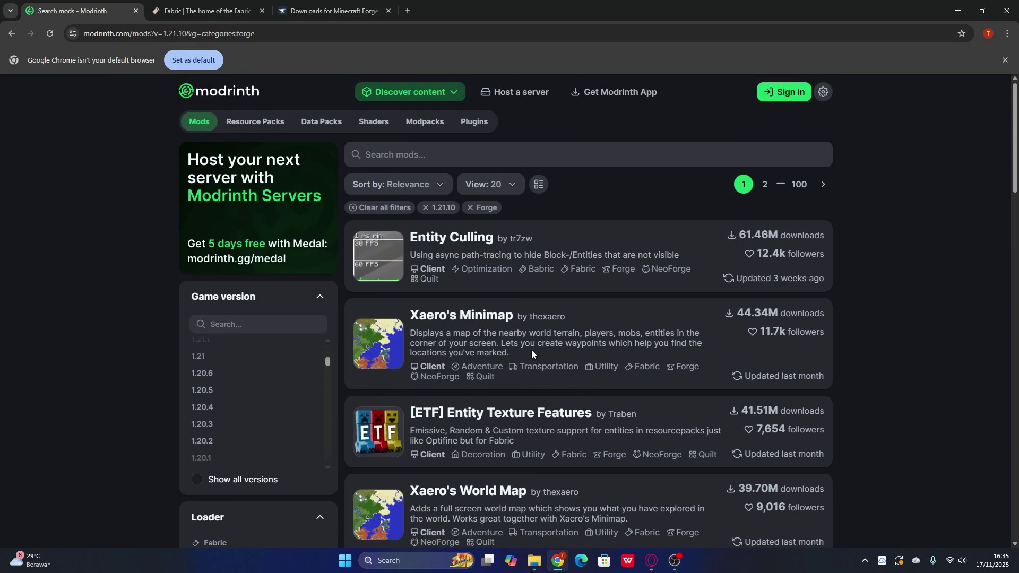
Find Xaero's Minimap in the filtered results and open its project page
scroll(224, 348, "up", 3)
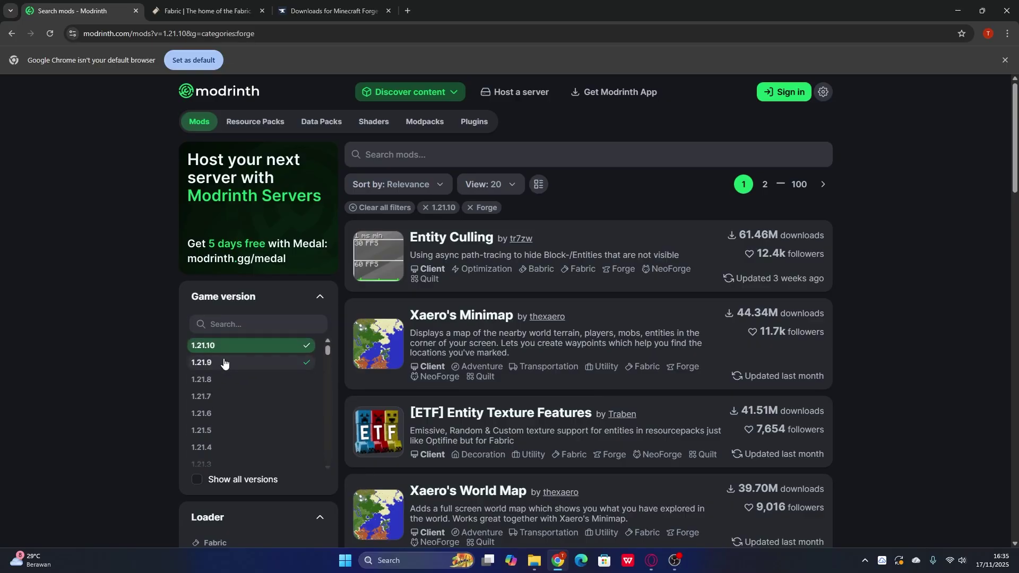
scroll(465, 364, "down", 2)
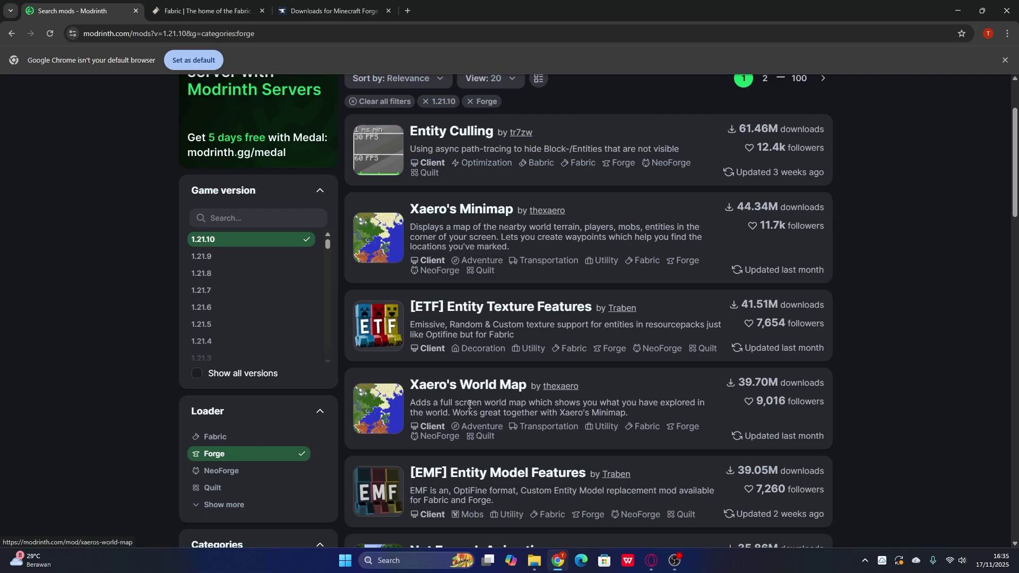
scroll(513, 371, "down", 2)
scroll(514, 371, "down", 2)
scroll(513, 309, "up", 4)
left_click(456, 210)
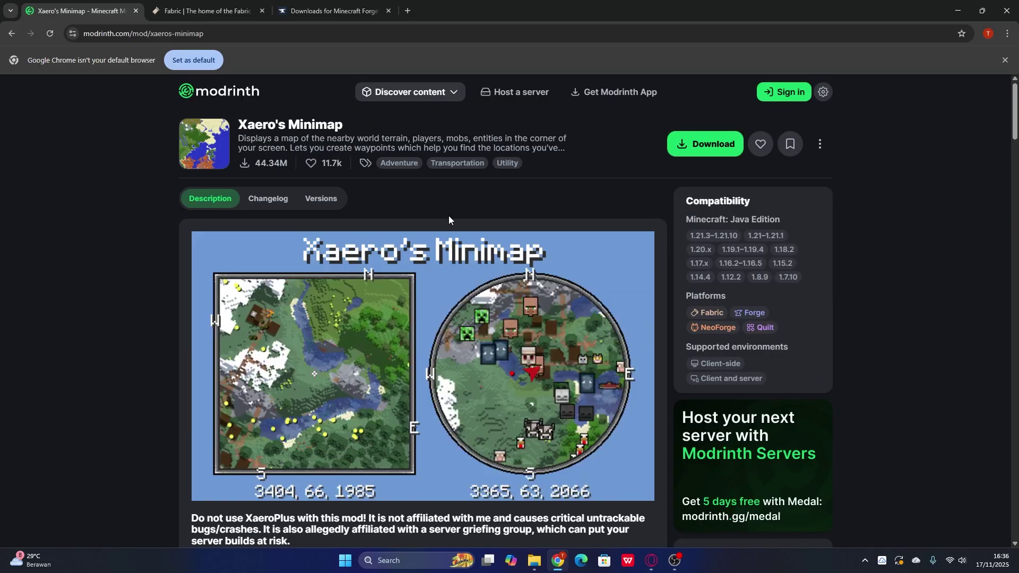
Read through the Xaero's Minimap description
scroll(450, 220, "down", 3)
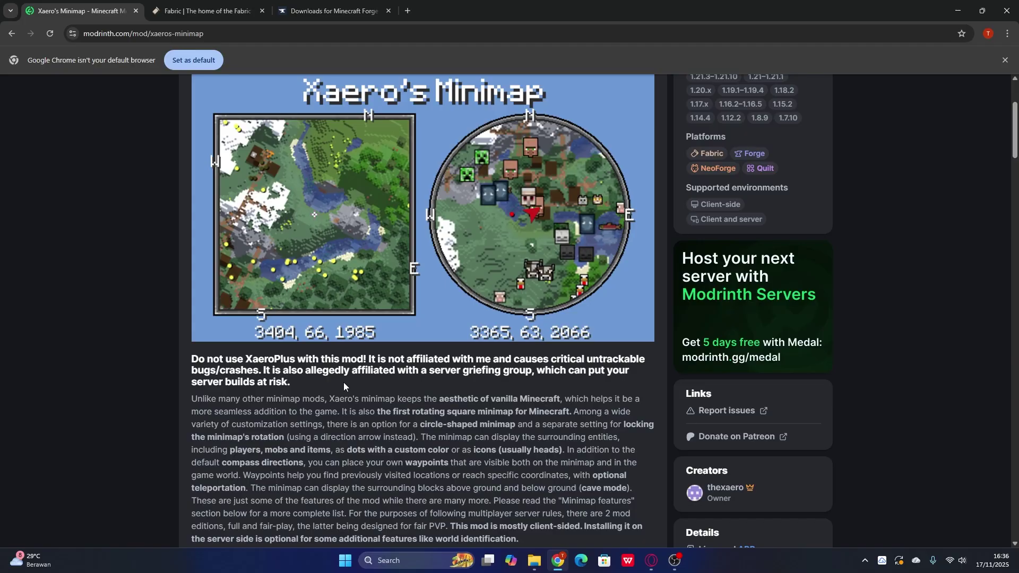
scroll(204, 319, "down", 1)
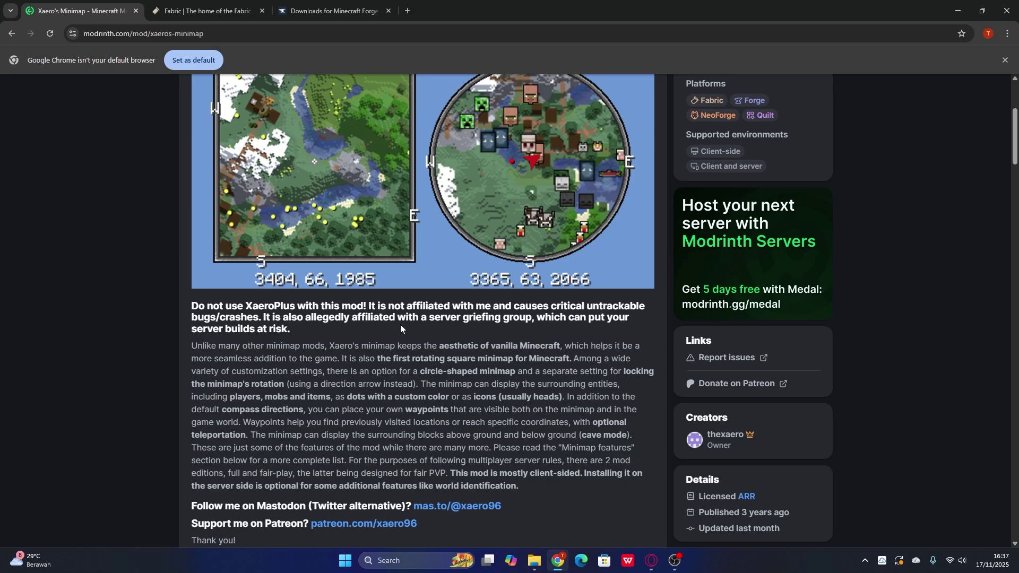
scroll(403, 323, "up", 5)
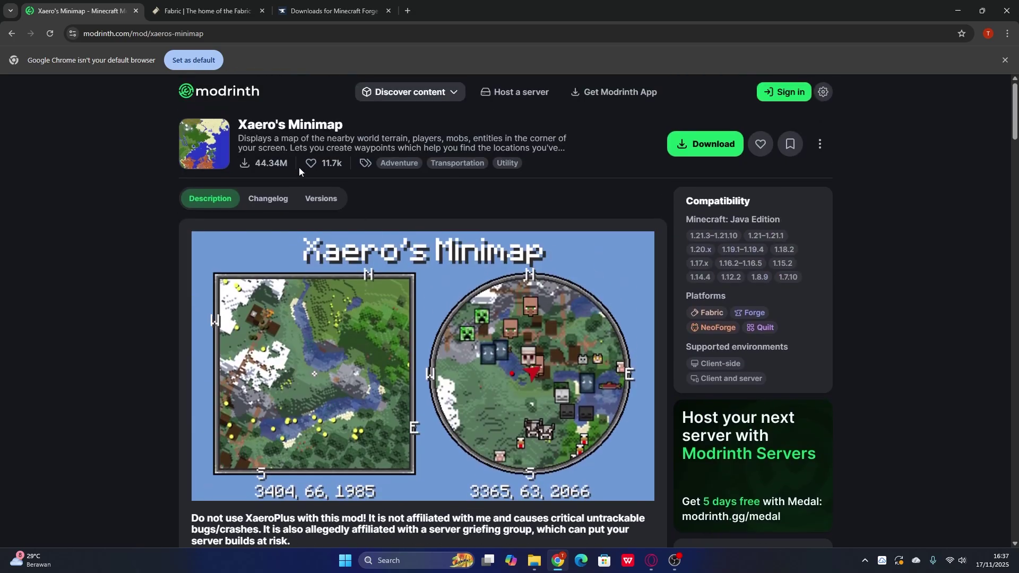
scroll(486, 266, "down", 4)
scroll(486, 267, "down", 1)
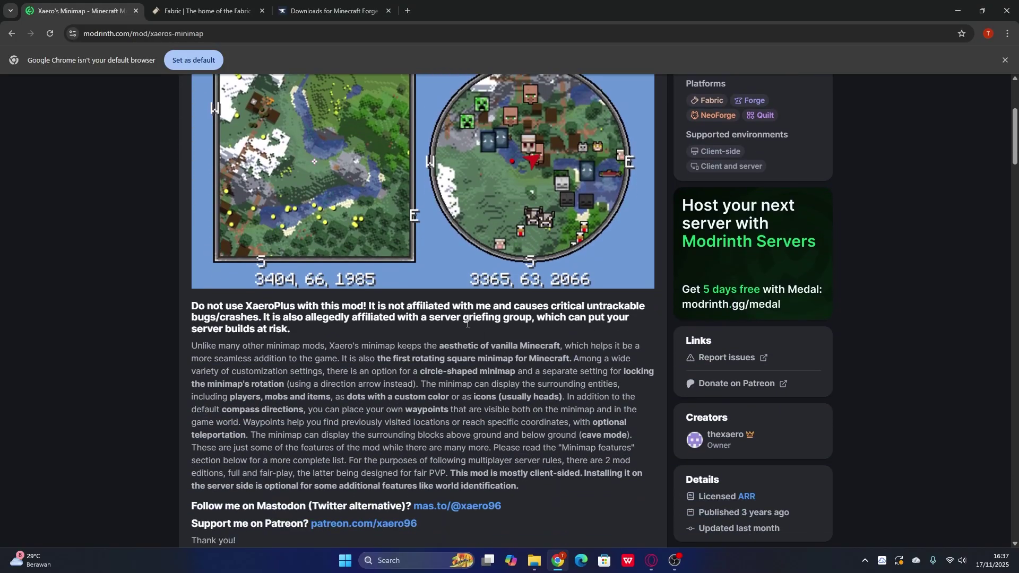
scroll(467, 323, "down", 6)
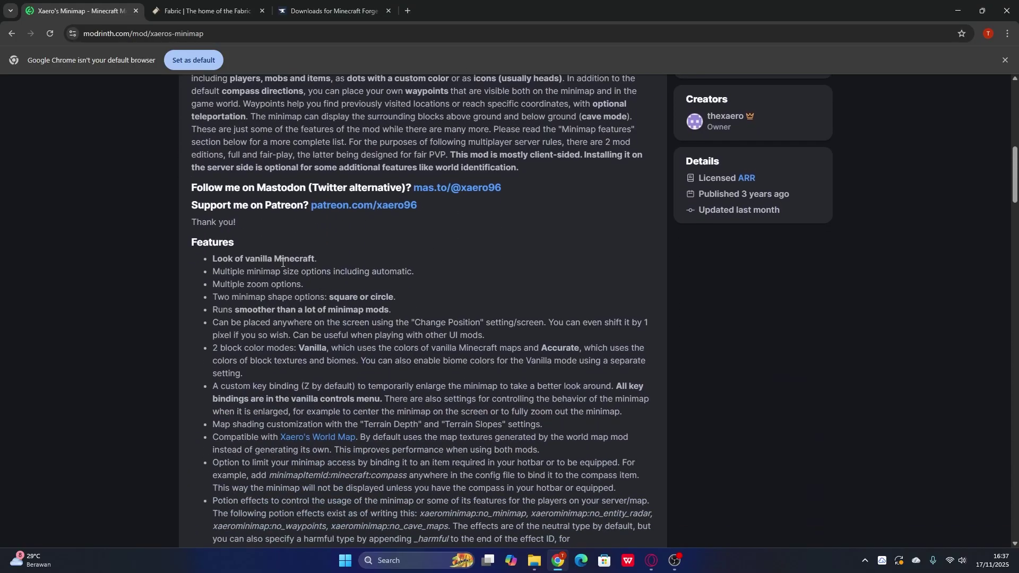
scroll(282, 263, "down", 18)
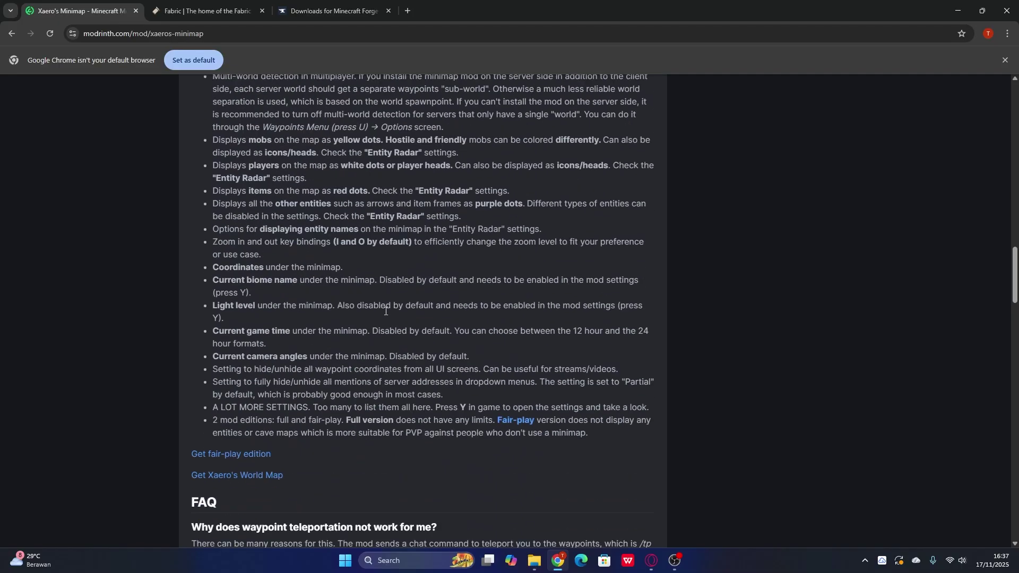
scroll(372, 286, "down", 4)
Return to the top of the Xaero's Minimap page and start the Download
scroll(330, 319, "up", 20)
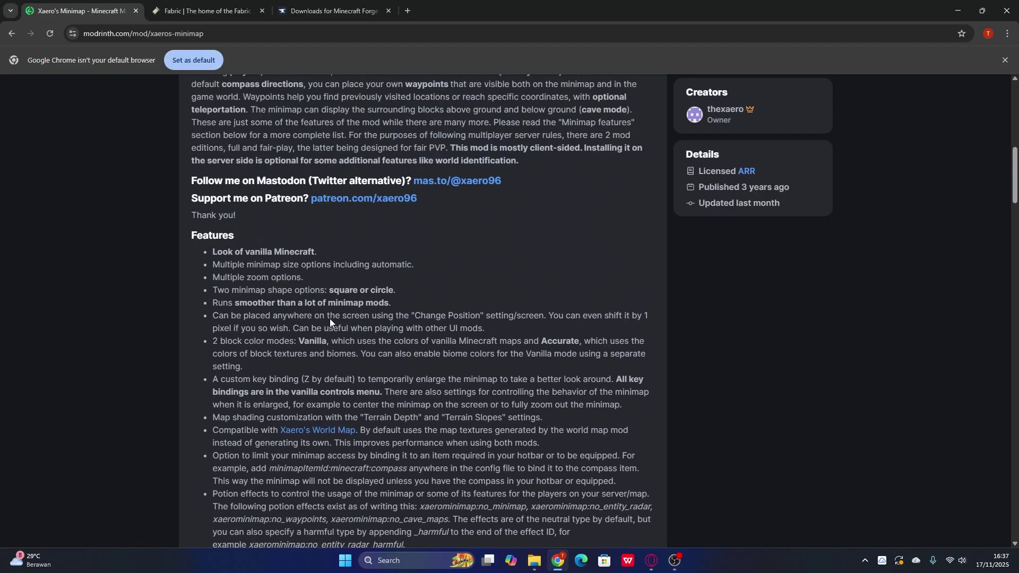
scroll(330, 319, "up", 4)
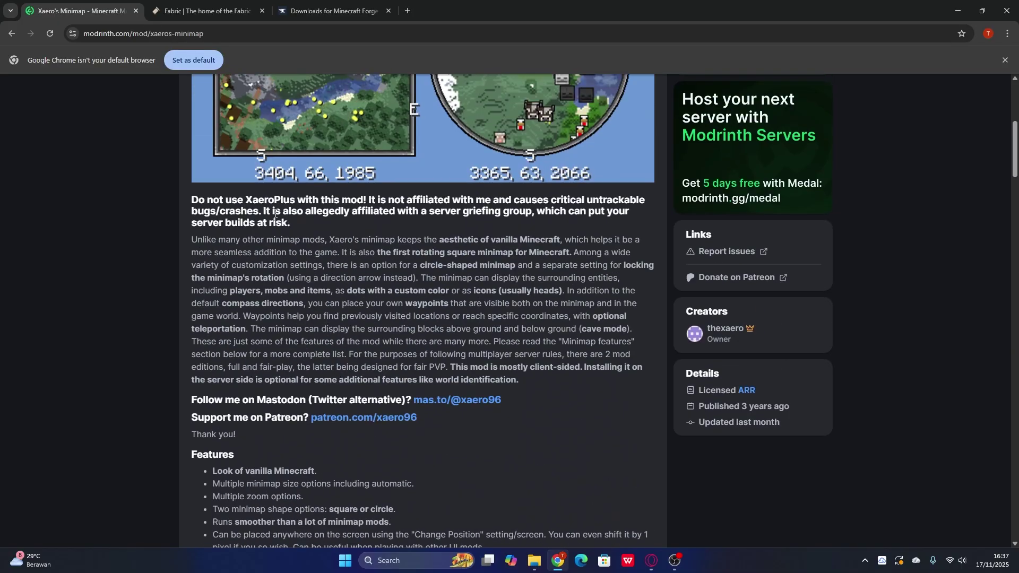
scroll(345, 271, "up", 5)
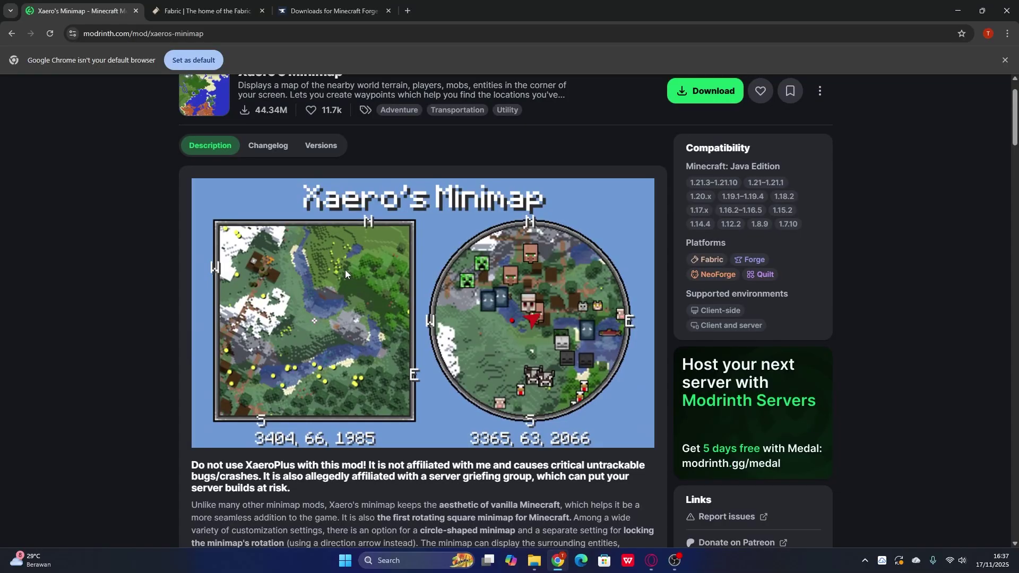
scroll(345, 274, "up", 1)
left_click(706, 150)
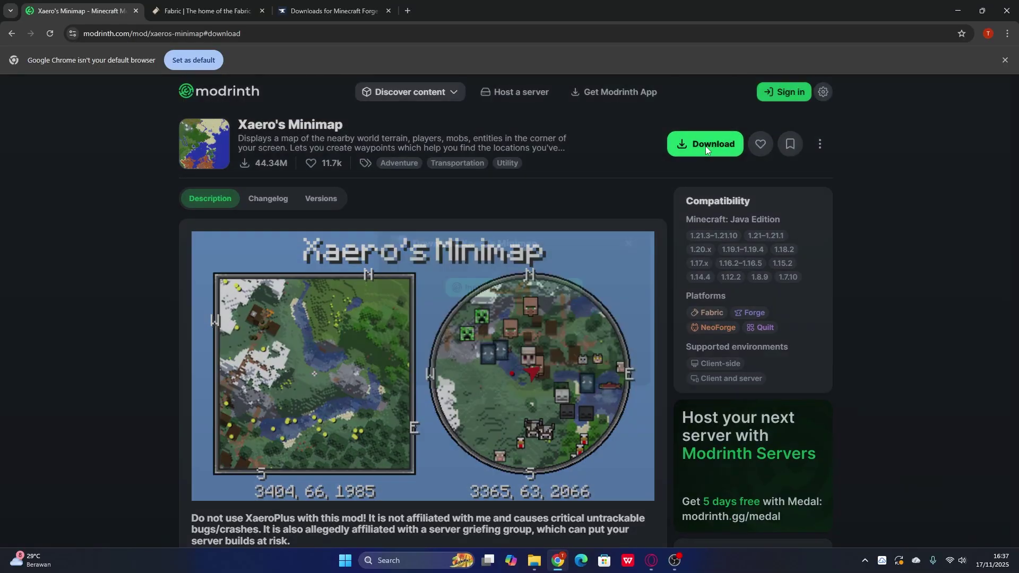
Download the Xaero's Minimap jar for game version 1.21.10 on the Forge platform
left_click(536, 202)
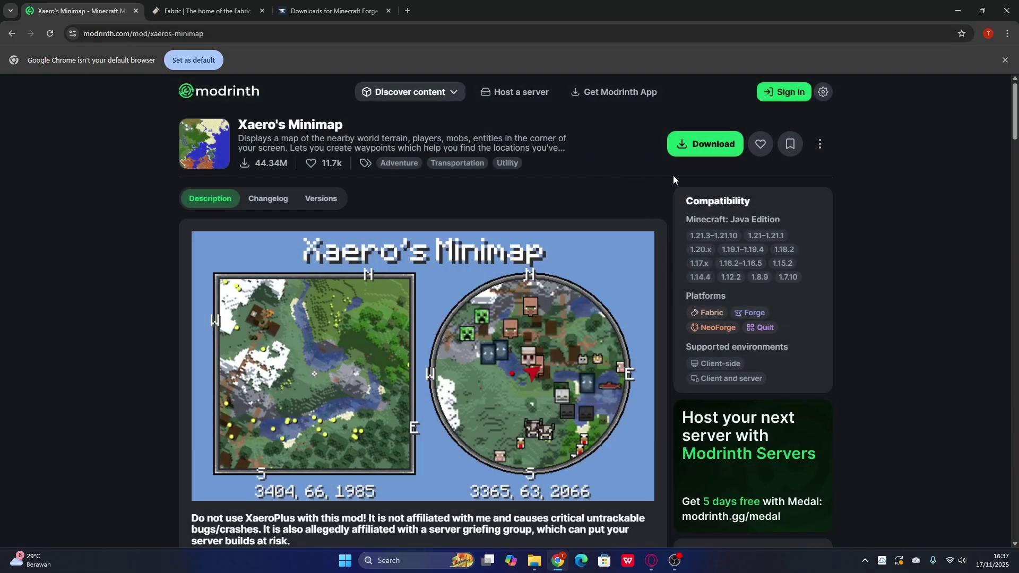
left_click(713, 146)
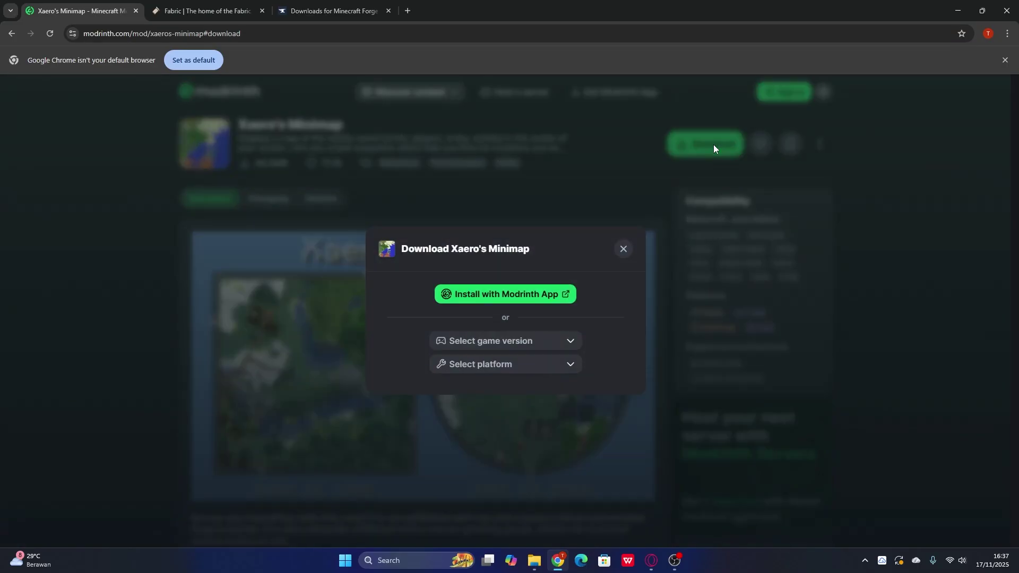
left_click(526, 342)
scroll(509, 329, "down", 2)
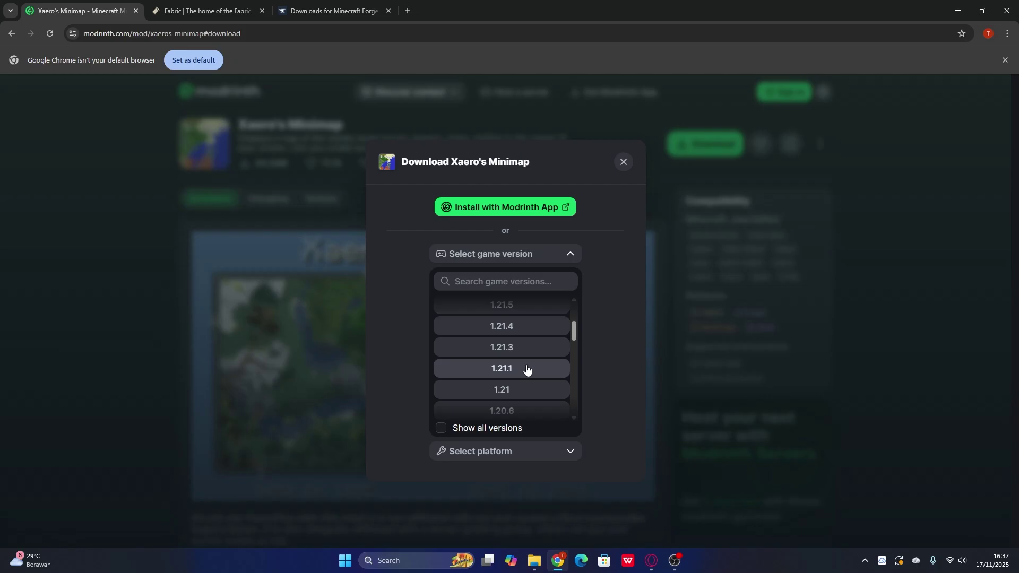
scroll(526, 370, "up", 2)
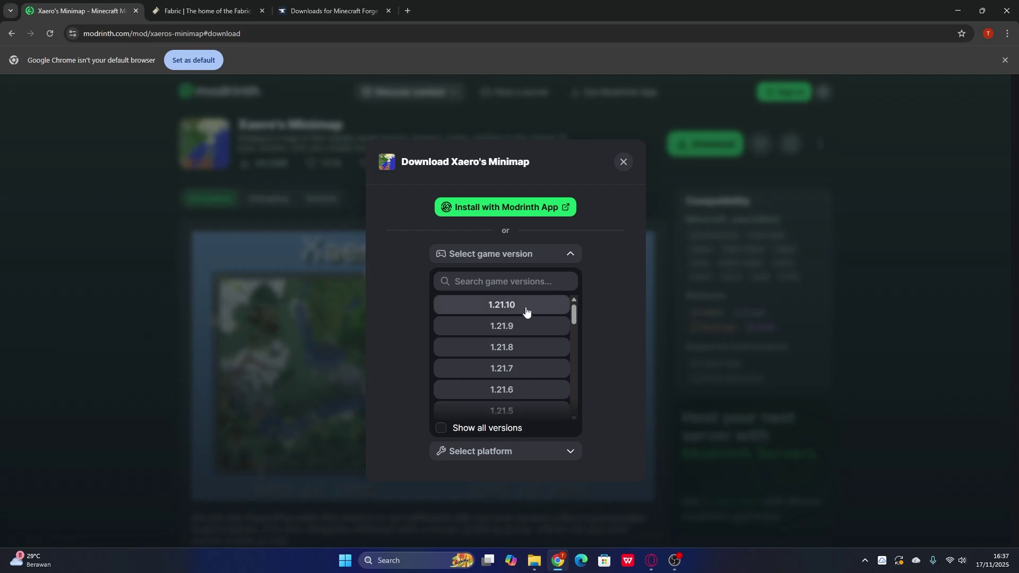
left_click(526, 308)
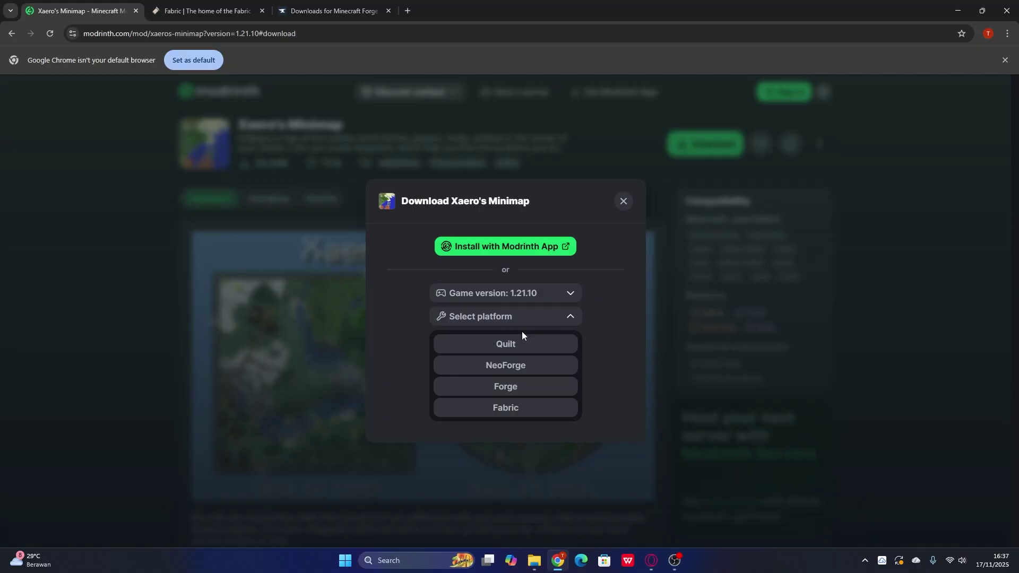
left_click(516, 387)
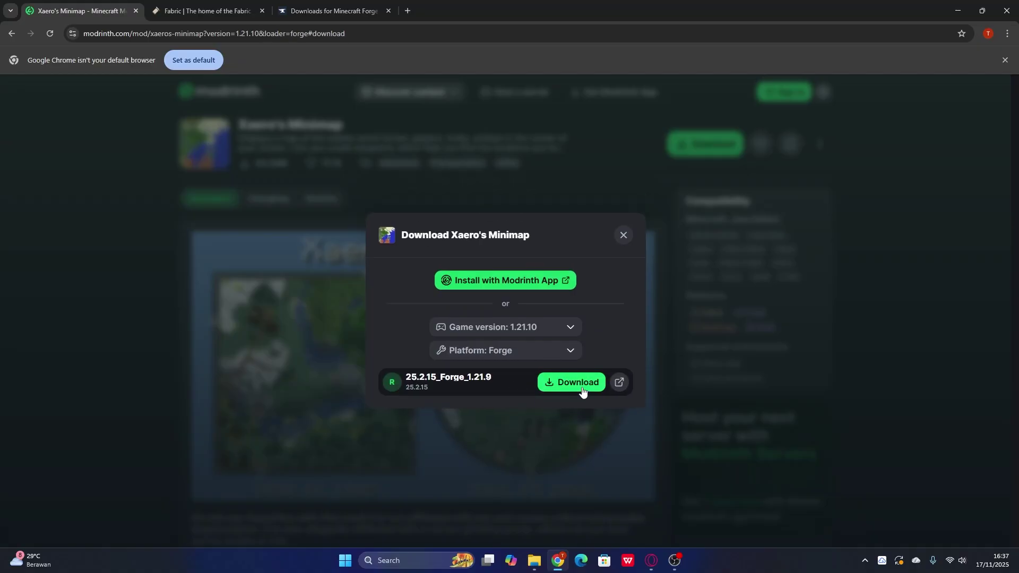
left_click(578, 383)
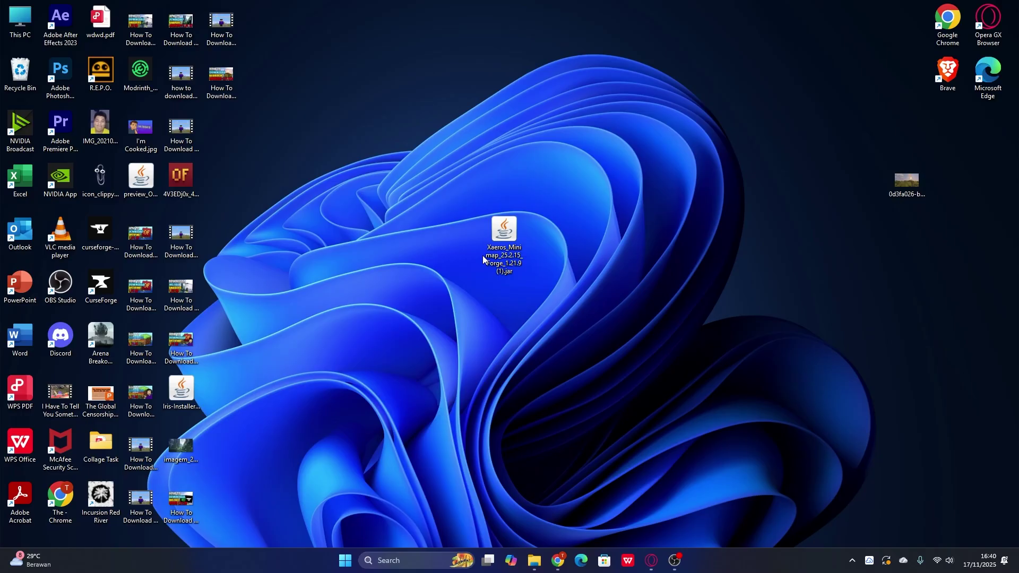
Open the Appdata folder through the Run prompt and go into Roaming
key("super+r")
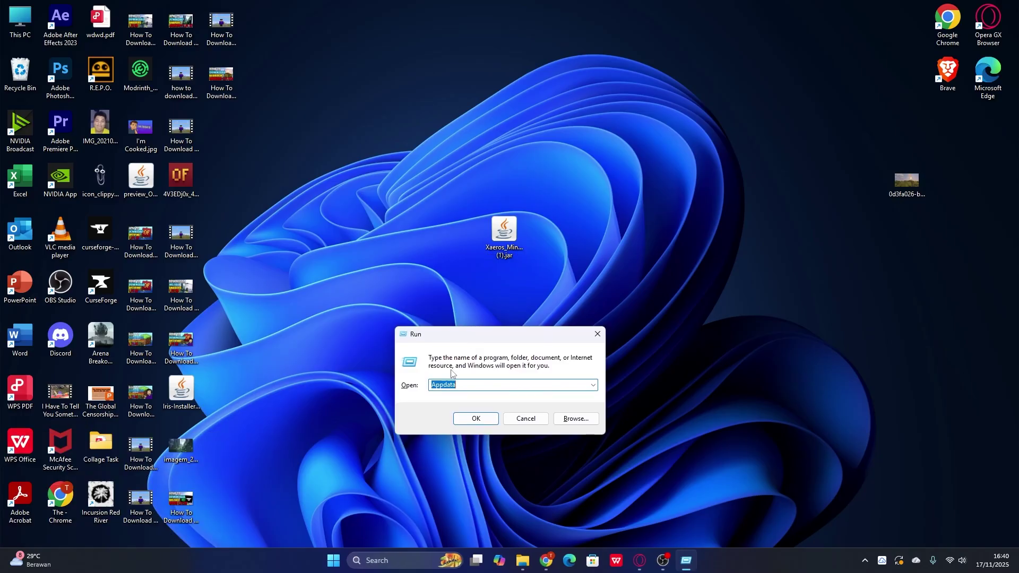
left_click(474, 418)
double_click(246, 236)
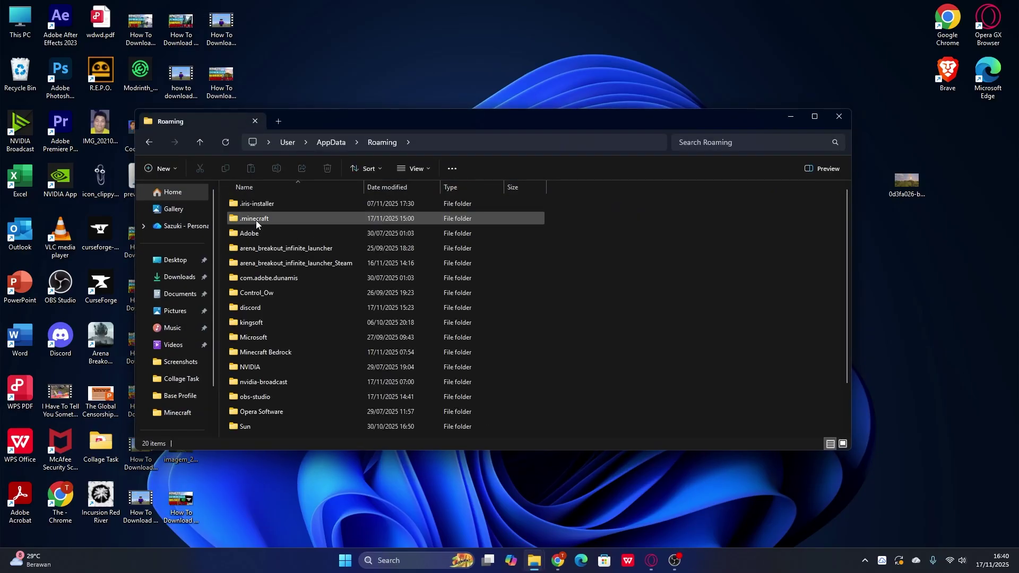
Go into .minecraft and then its mods folder, which holds Xaeros_Minimap_25.2.15_Forge_1.21.9.jar
left_click(269, 219)
double_click(269, 218)
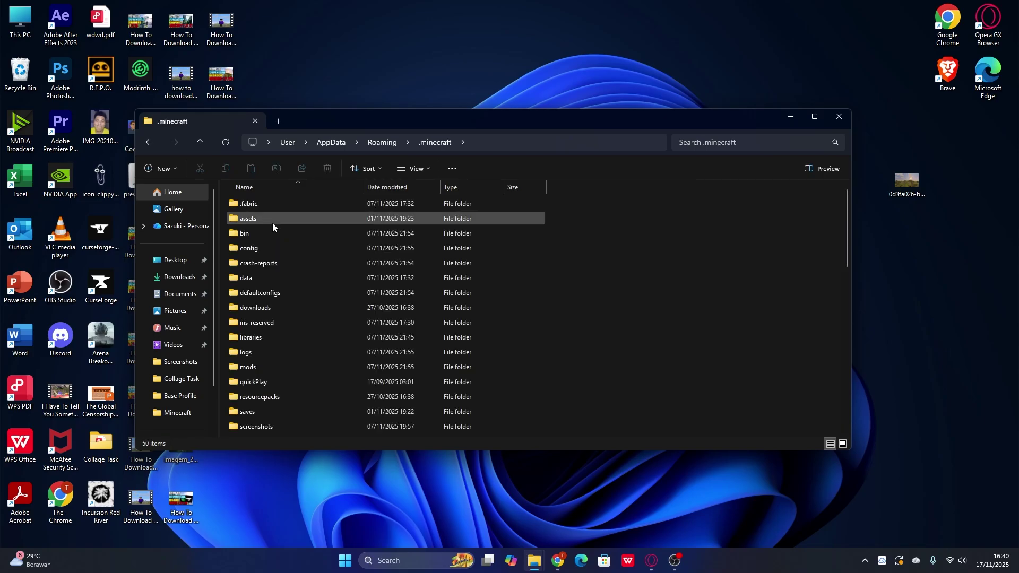
left_click_drag(327, 122, 382, 122)
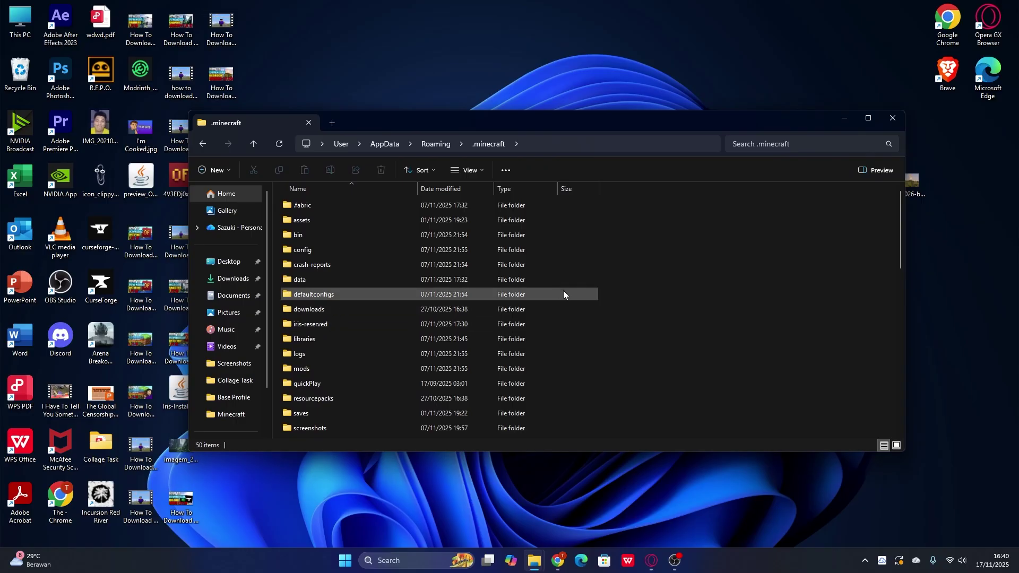
right_click(610, 302)
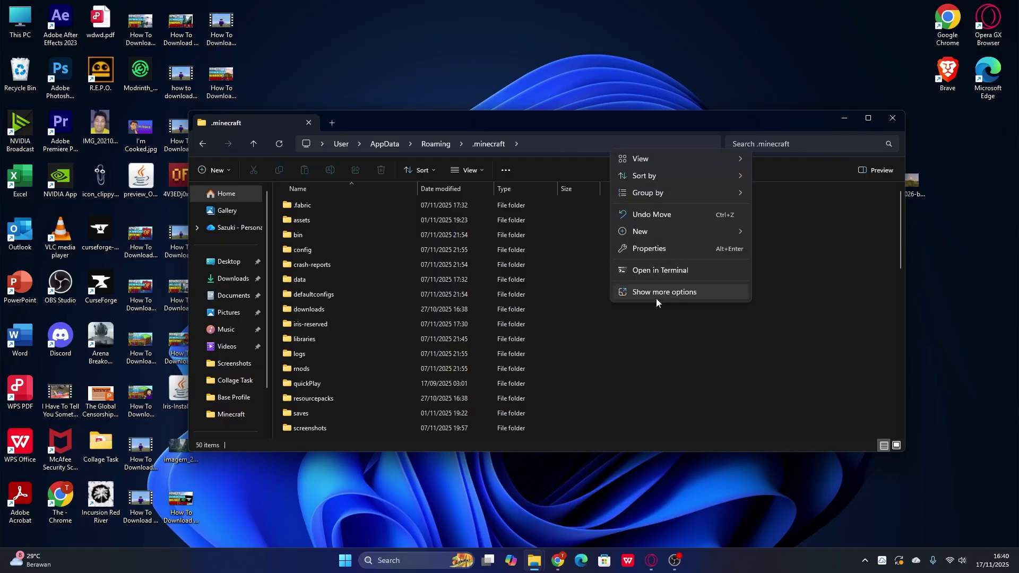
mouse_move(642, 232)
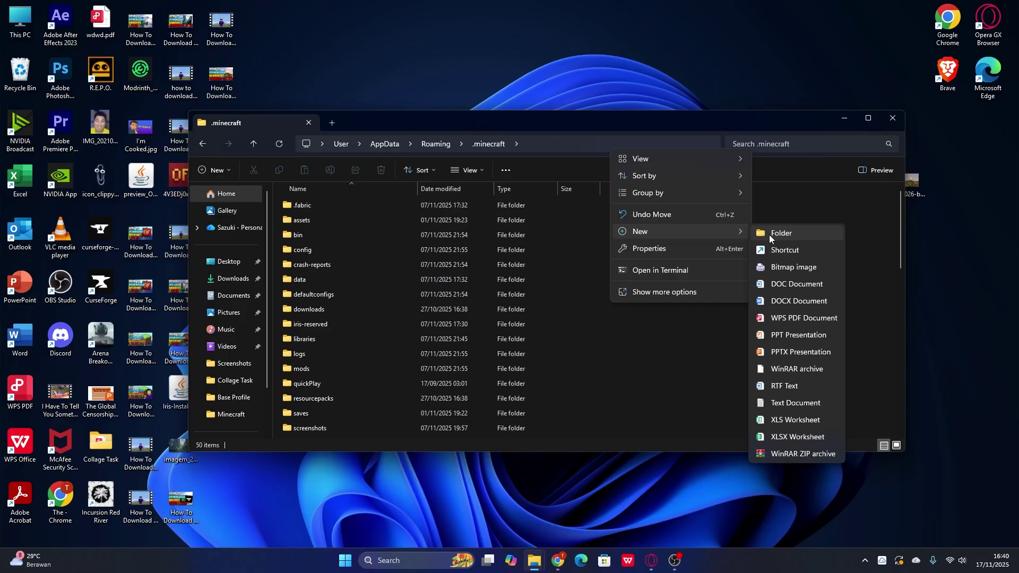
left_click(720, 338)
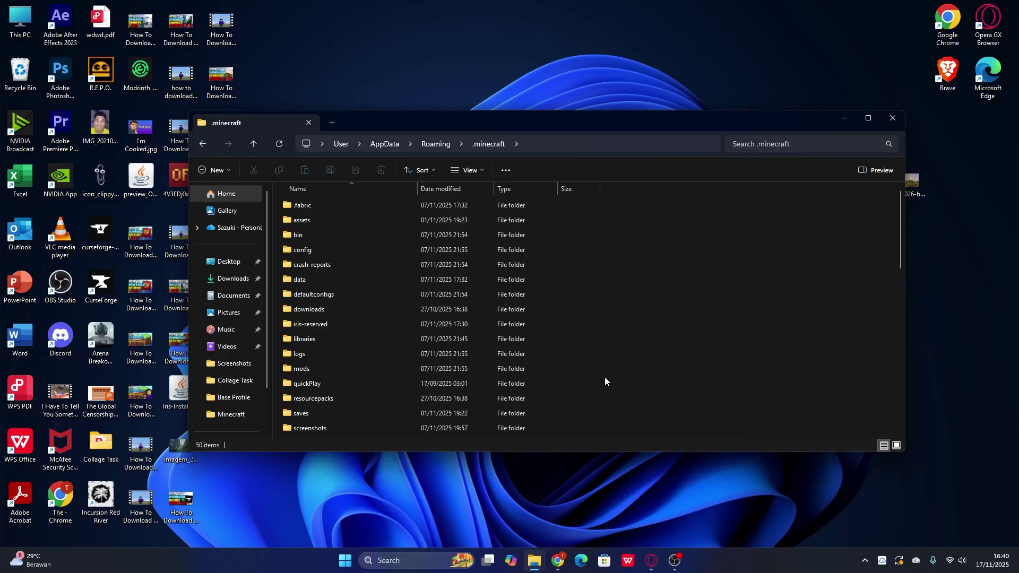
double_click(315, 367)
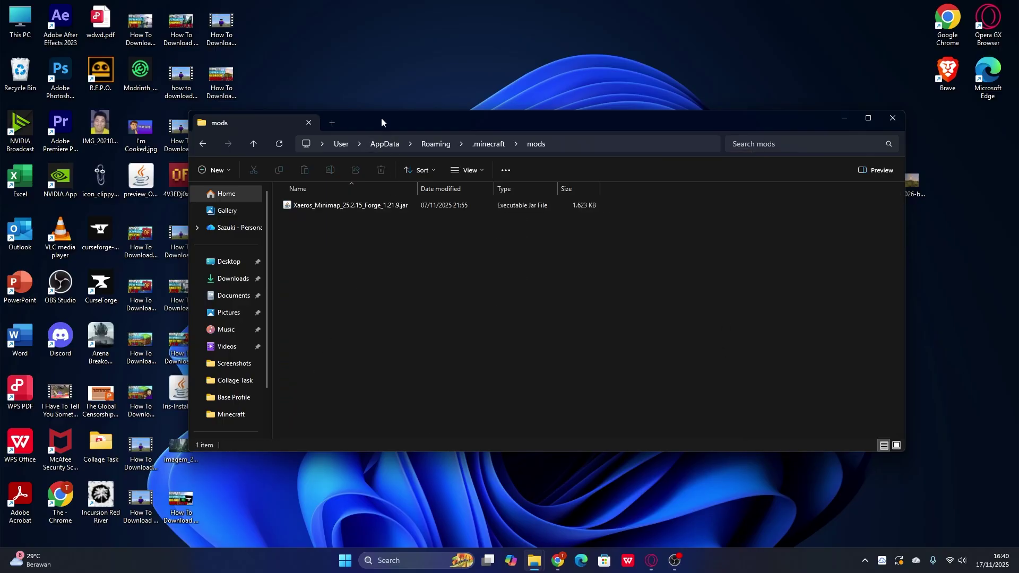
Drag Xaeros_Minimap_25.2.15_Forge_1.21.9 (1).jar from the desktop into the mods window
left_click_drag(382, 119, 723, 126)
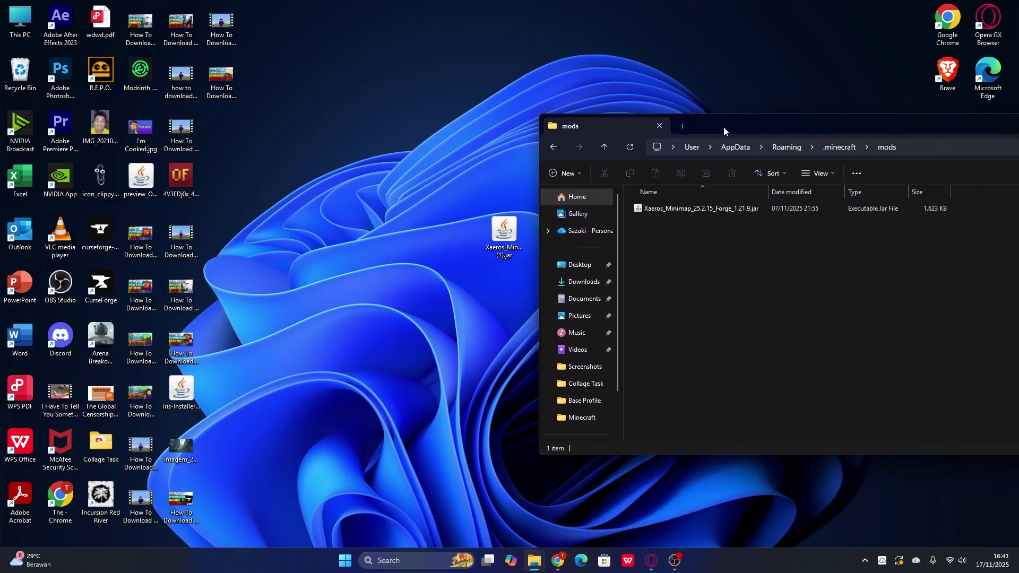
left_click_drag(503, 232, 732, 275)
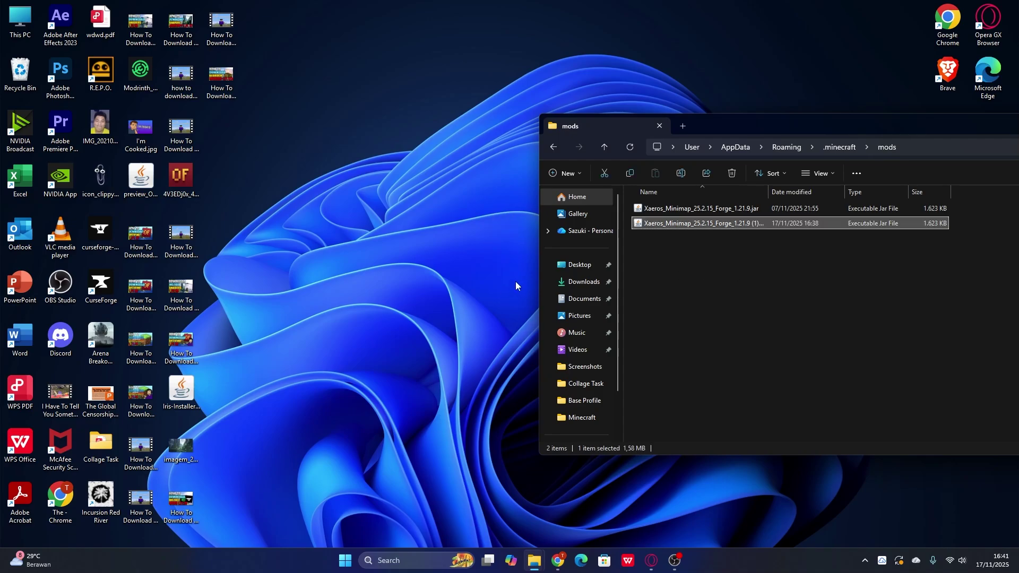
left_click_drag(748, 112, 525, 110)
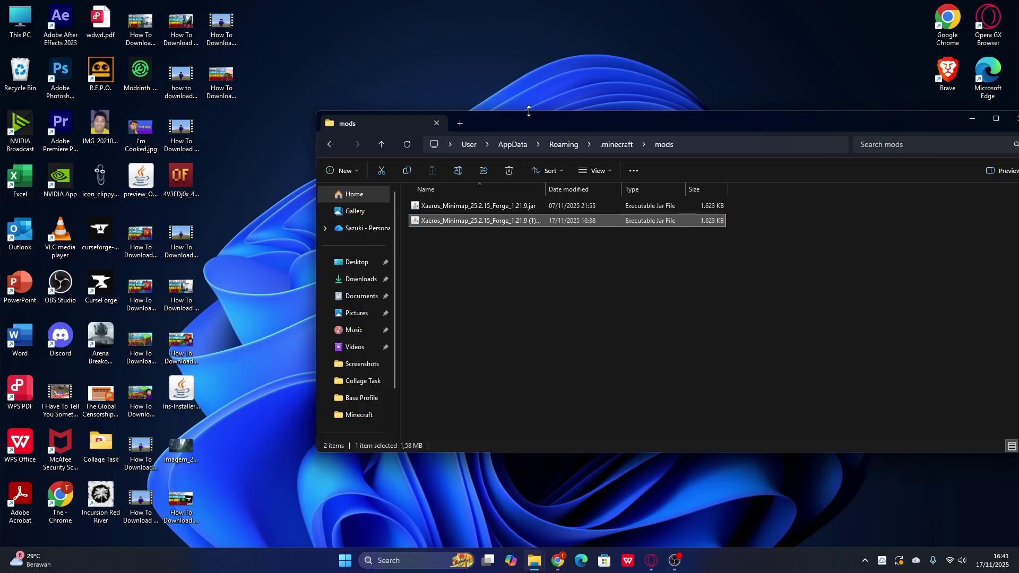
left_click_drag(542, 124, 463, 101)
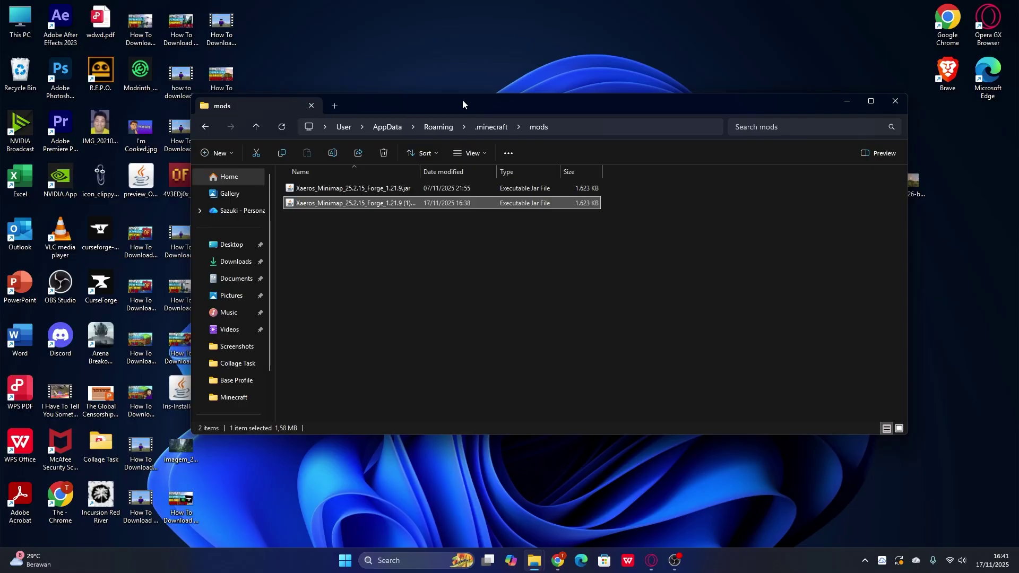
Close the mods File Explorer window to reveal the desktop
left_click(885, 101)
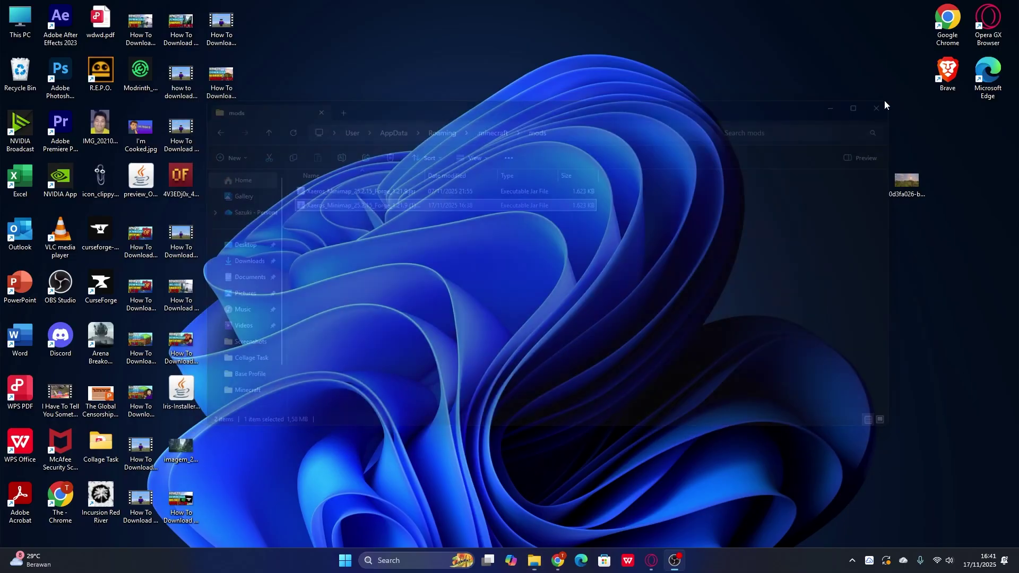